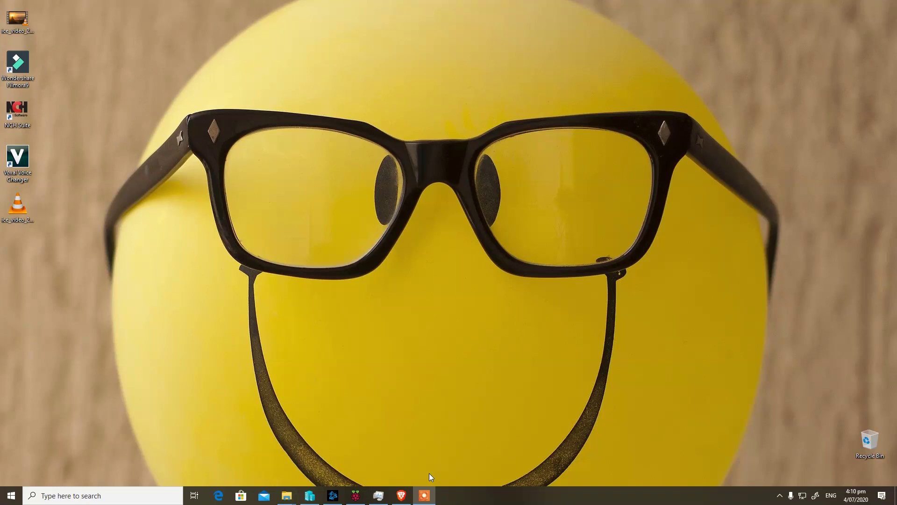
Bring the Brave window with the Technitium DNS Server page forward and select its URL.
click(406, 500)
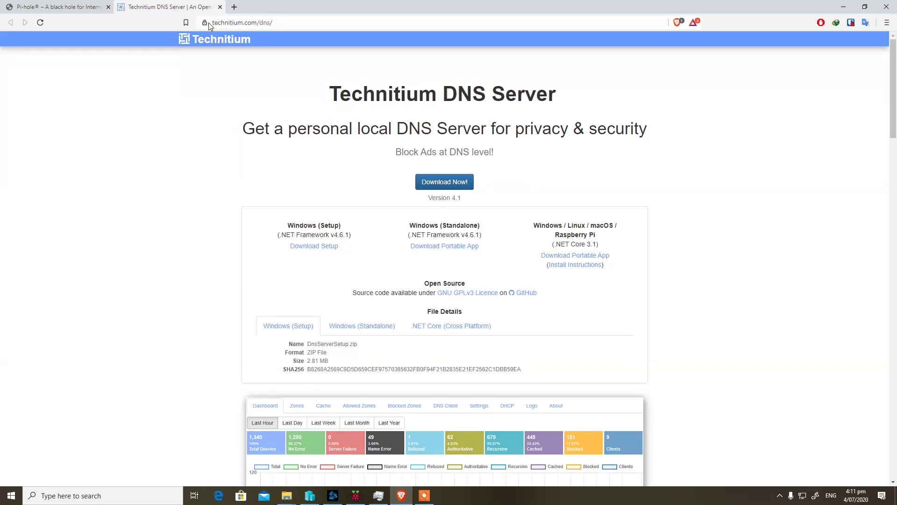
click(212, 22)
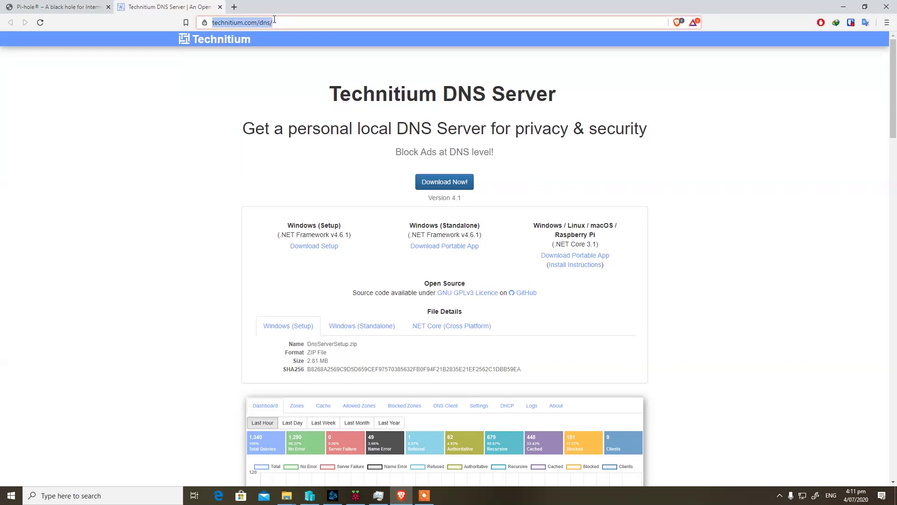
click(63, 7)
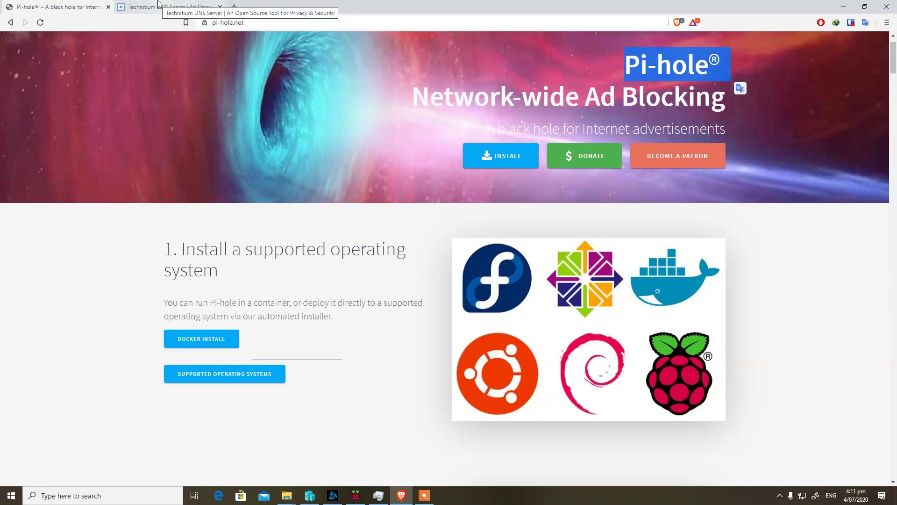
scroll(500, 276, down, 5)
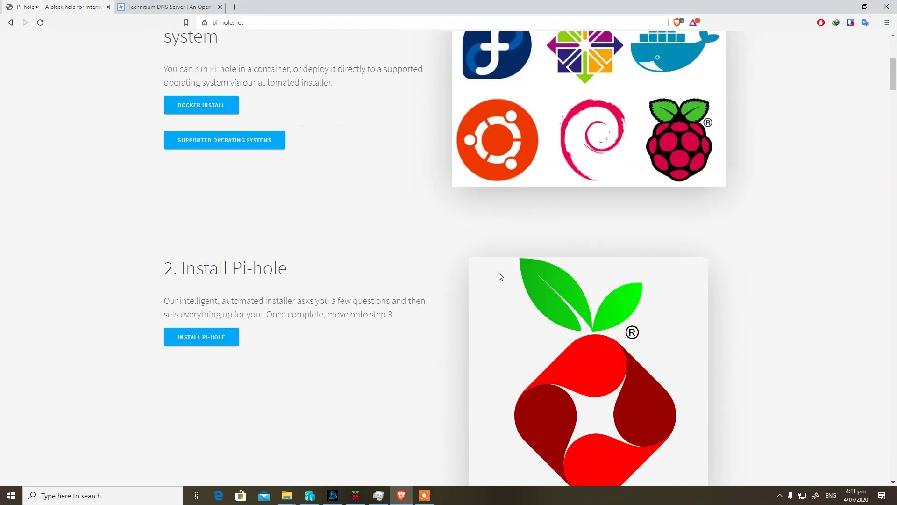
scroll(500, 276, up, 3)
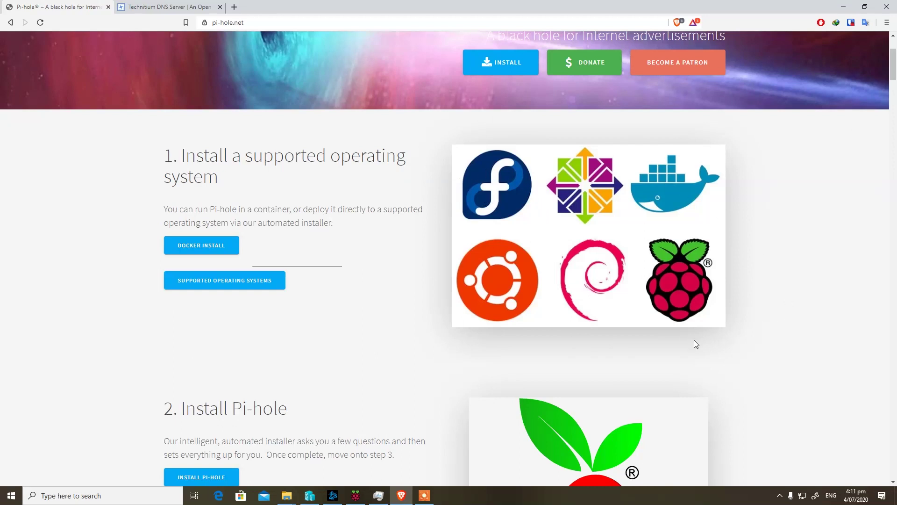
key(ctrl+Tab)
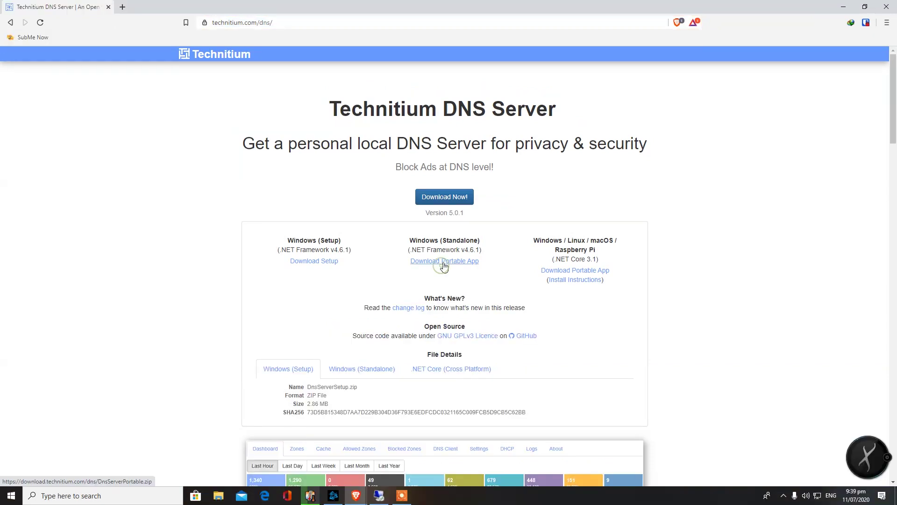
Download DnsServerPortable.zip and launch DnsServerApp.exe from the DnsServerPortable folder.
click(444, 265)
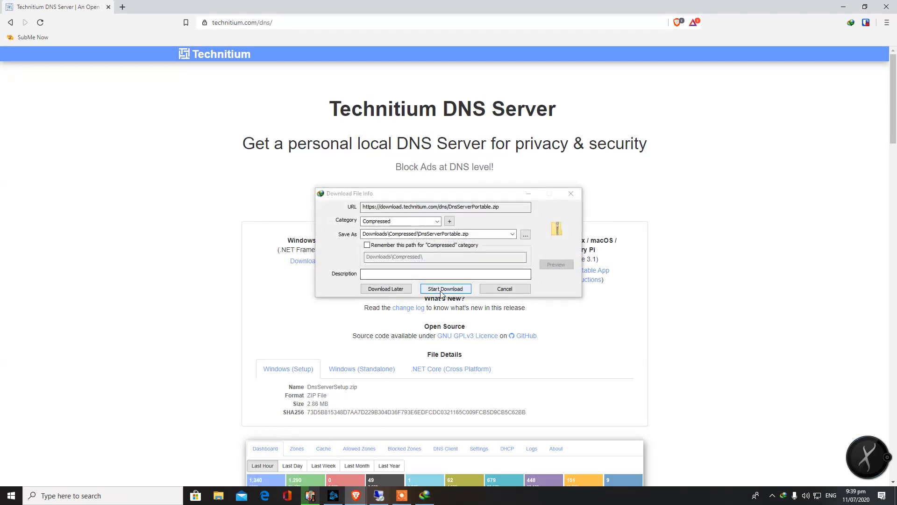
click(442, 289)
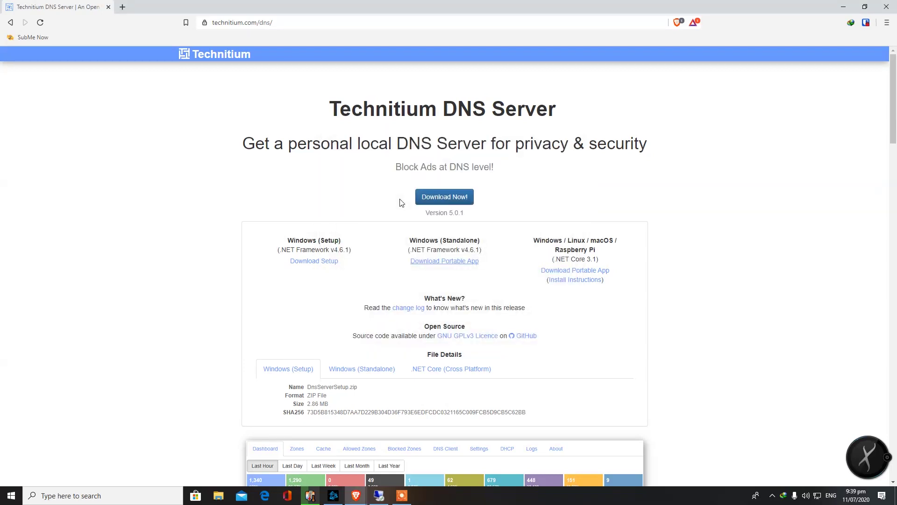
click(216, 497)
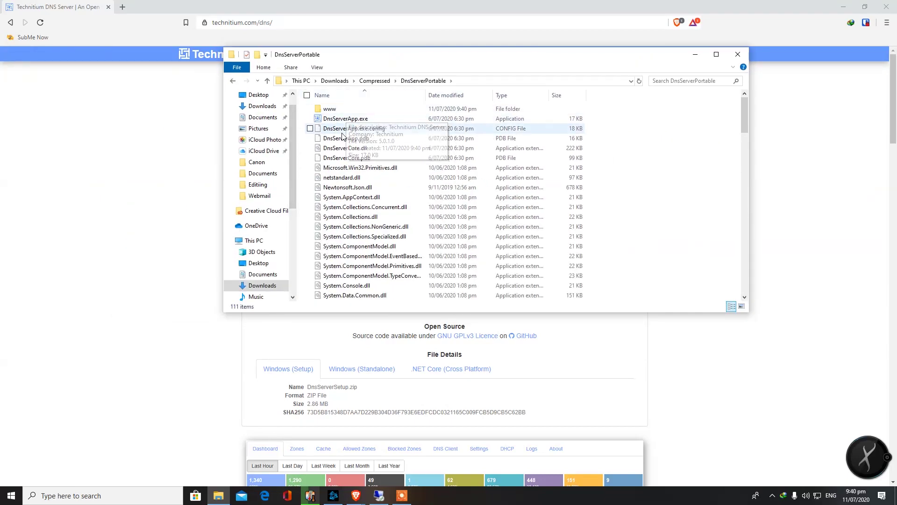
scroll(393, 200, down, 3)
scroll(392, 200, up, 3)
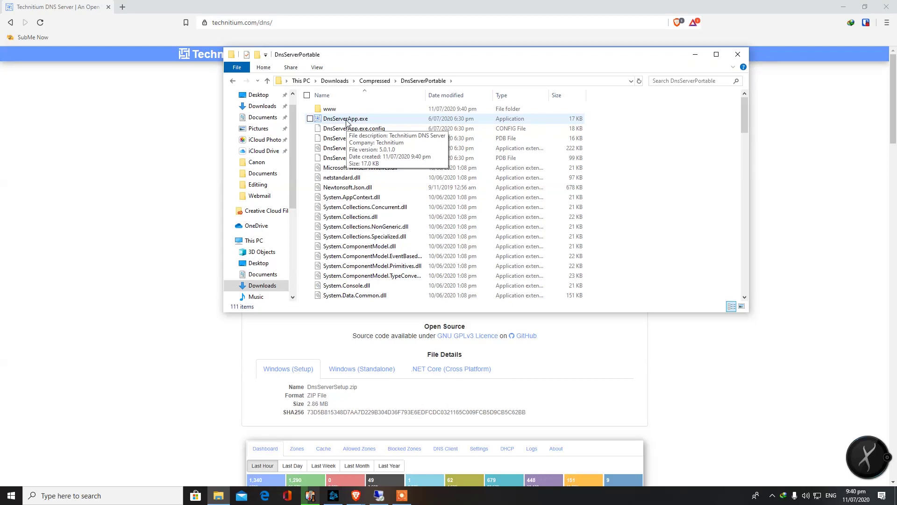
double_click(346, 120)
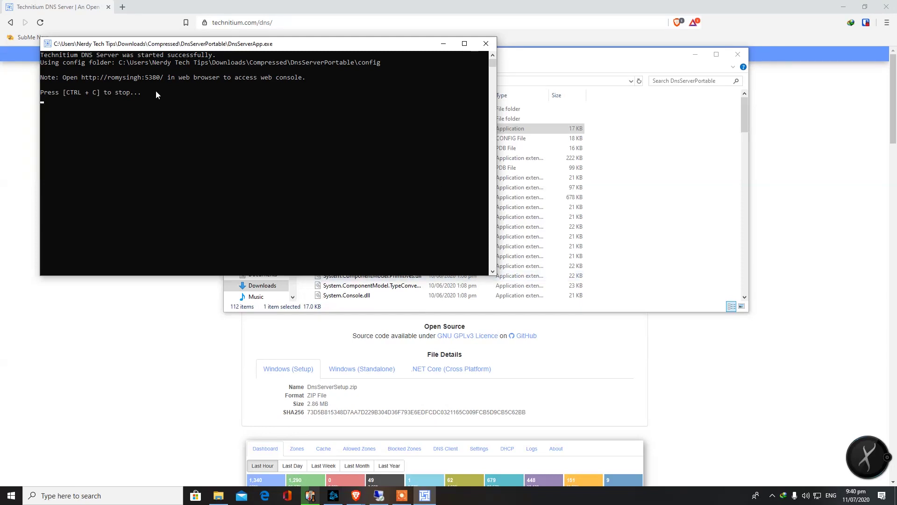
Copy the web console URL from the server's startup message in Command Prompt.
mouse_move(161, 77)
mouse_down()
mouse_move(85, 79)
mouse_move(161, 81)
mouse_up()
right_click(85, 80)
right_click(163, 46)
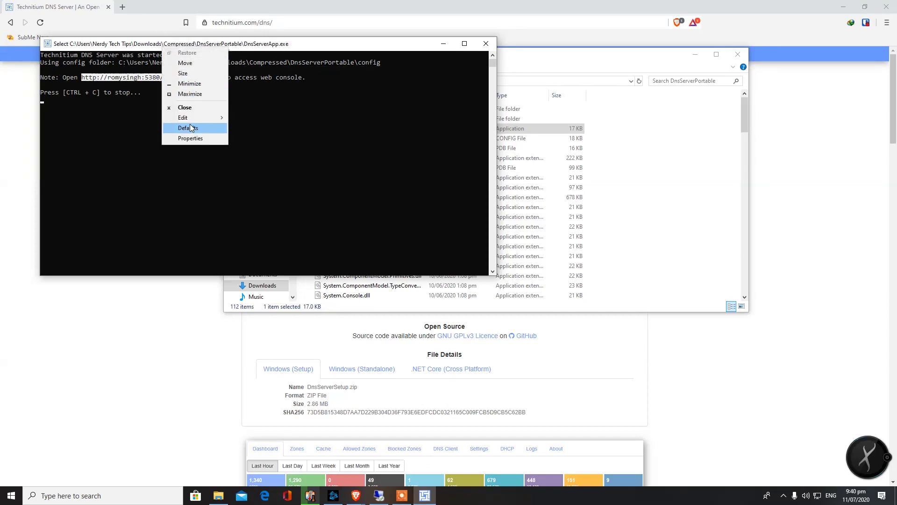
Enter and confirm a new admin password in Change Password, then save it.
mouse_move(193, 120)
click(249, 128)
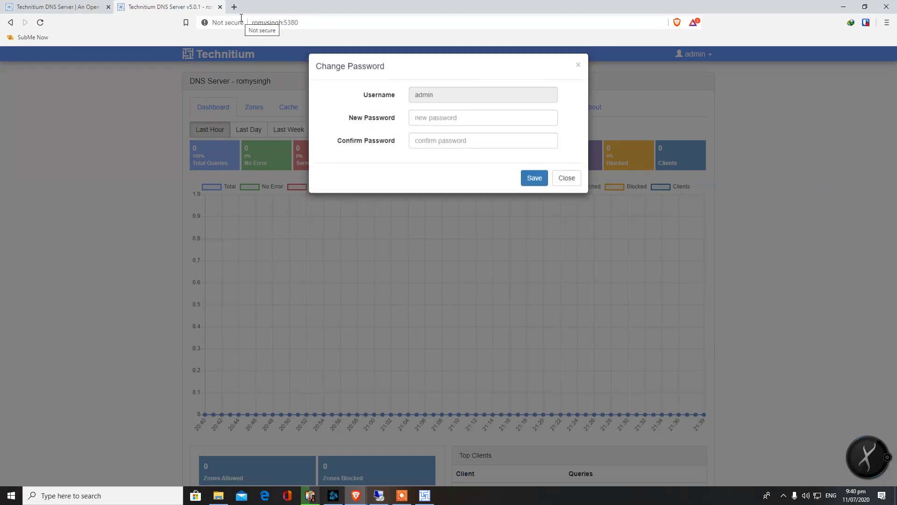
click(423, 125)
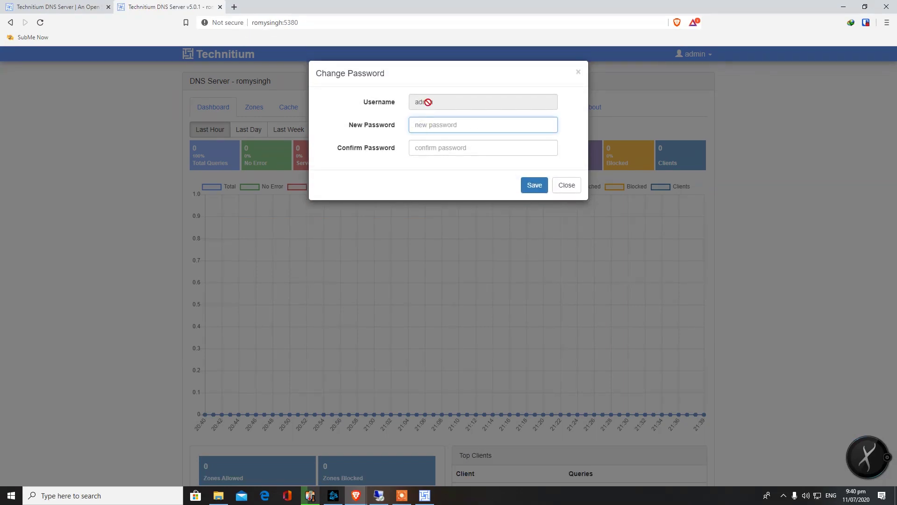
text(********)
click(438, 148)
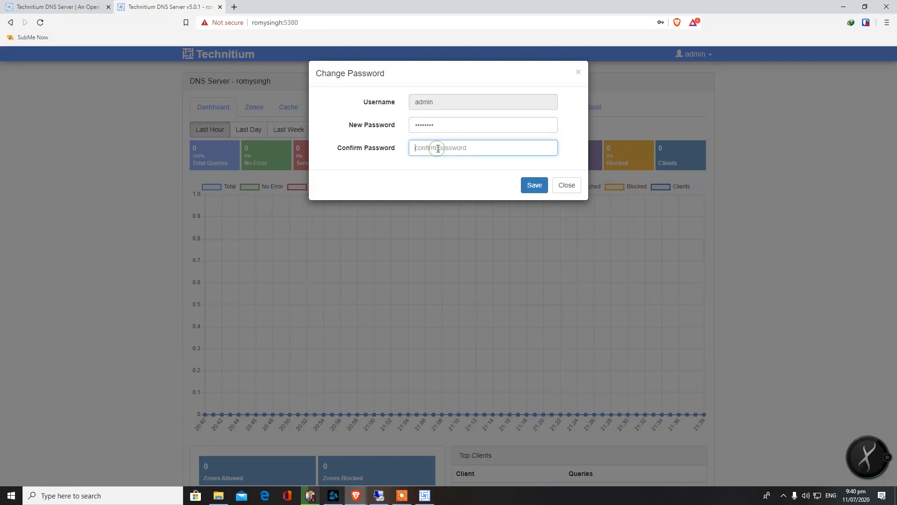
text(********)
click(524, 189)
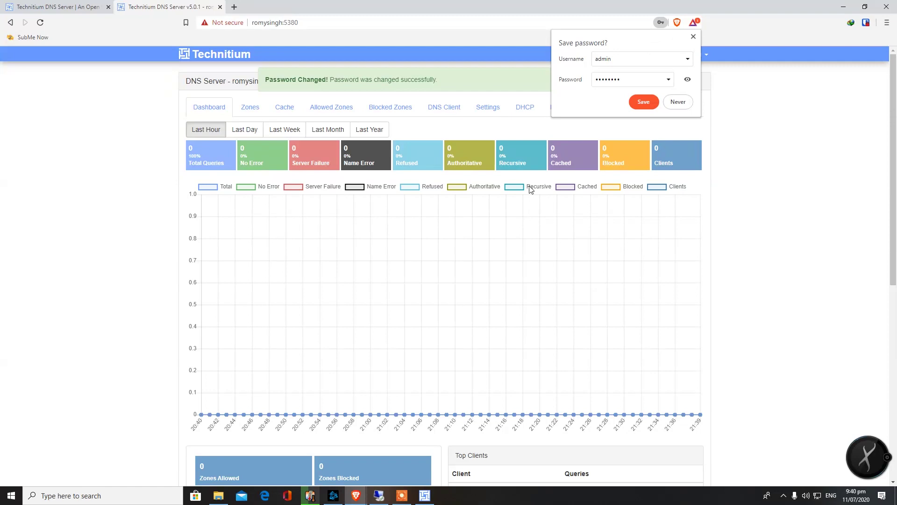
Decline the browser's offer to remember the new password.
click(643, 102)
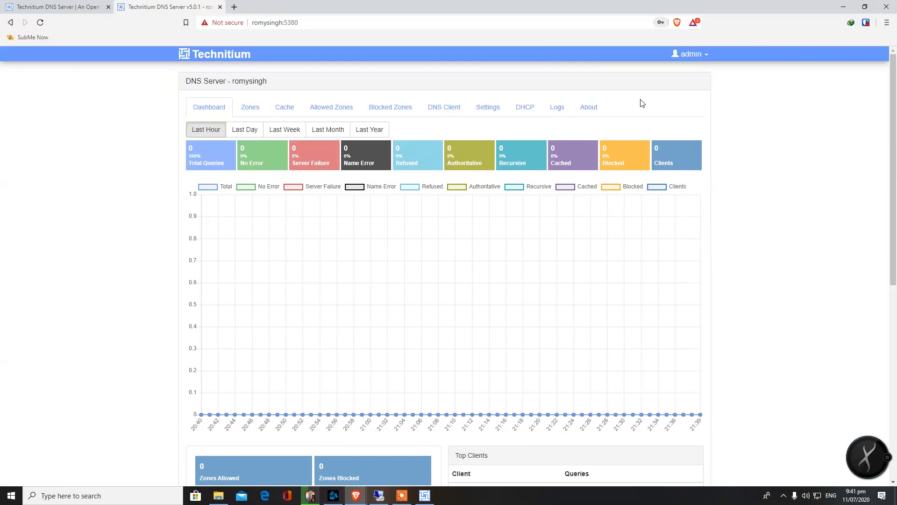
scroll(473, 240, down, 8)
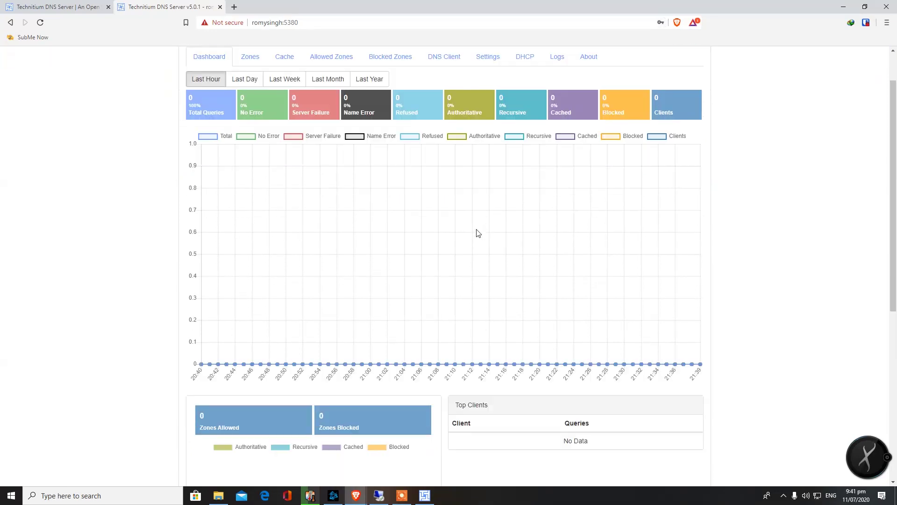
scroll(451, 216, up, 6)
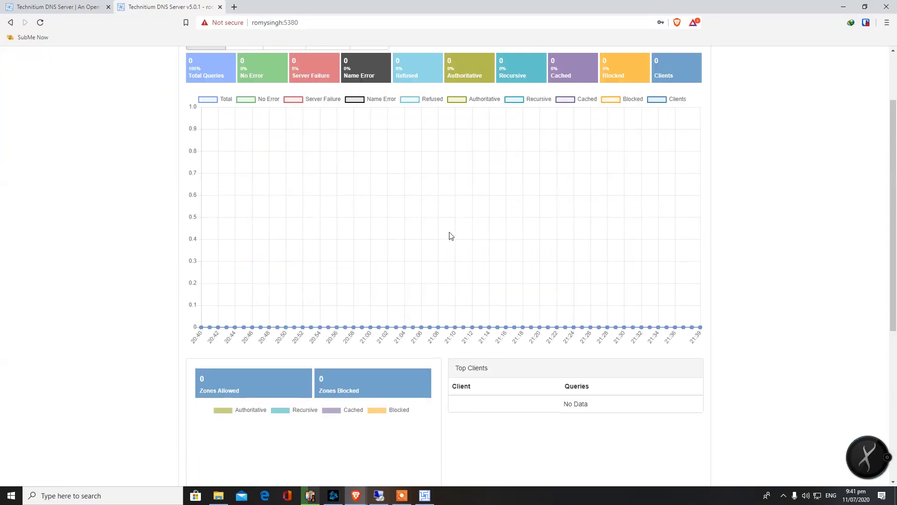
scroll(405, 201, up, 1)
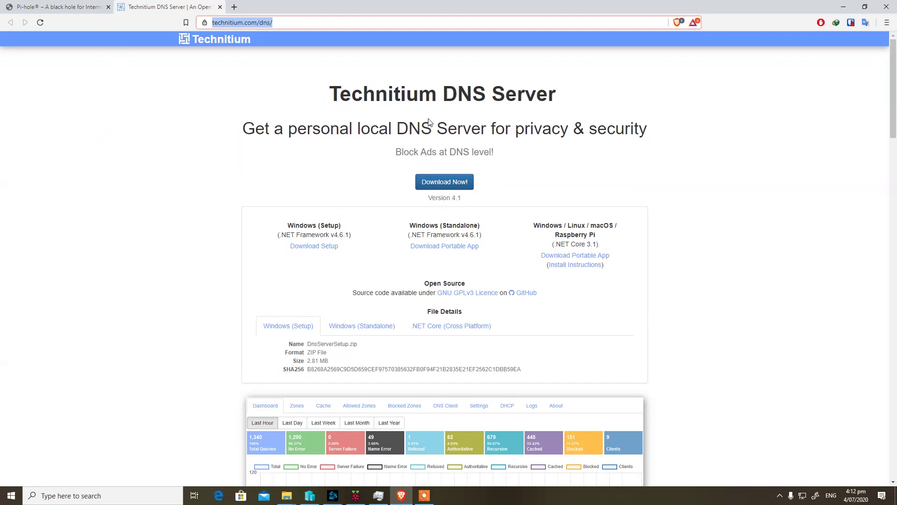
Highlight the Technitium DNS Server page title, then switch to the Pi-hole tab.
double_click(331, 96)
drag(331, 96, 564, 102)
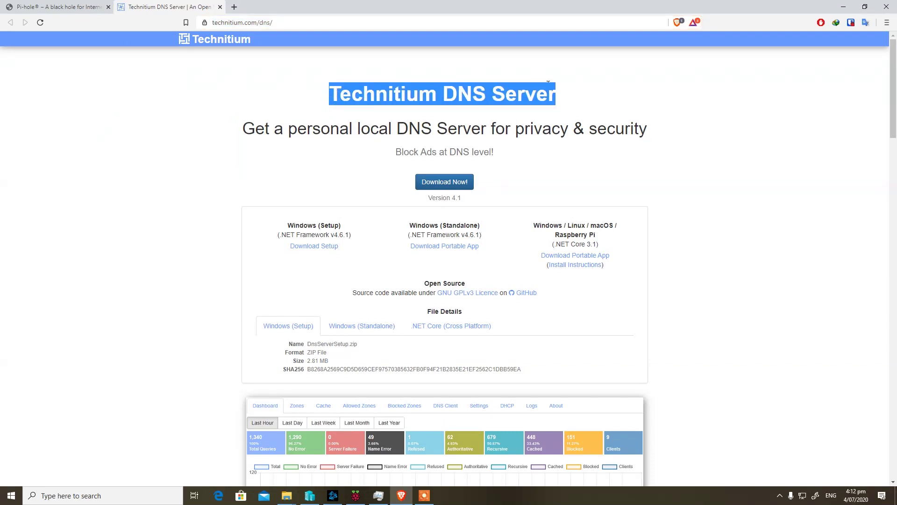
click(46, 8)
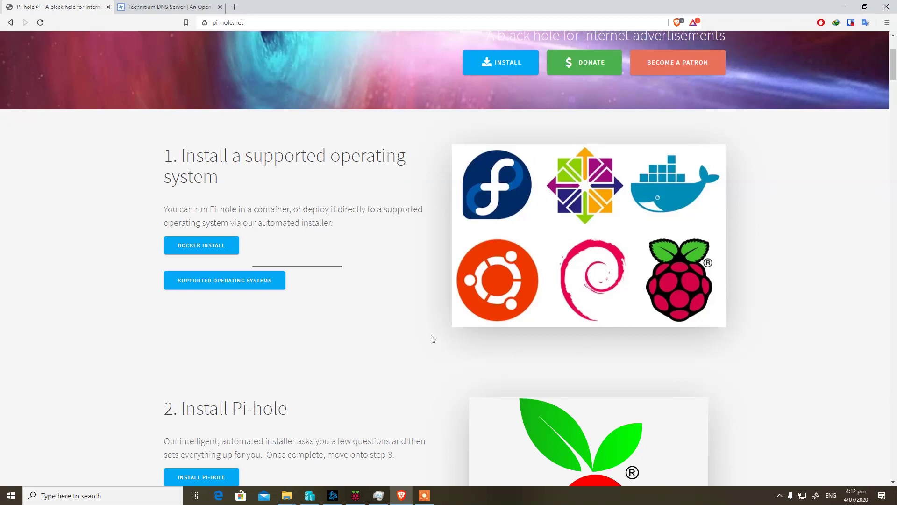
Scroll the Pi-hole page to step 3, Use Pi-hole as your DNS server.
scroll(431, 339, down, 6)
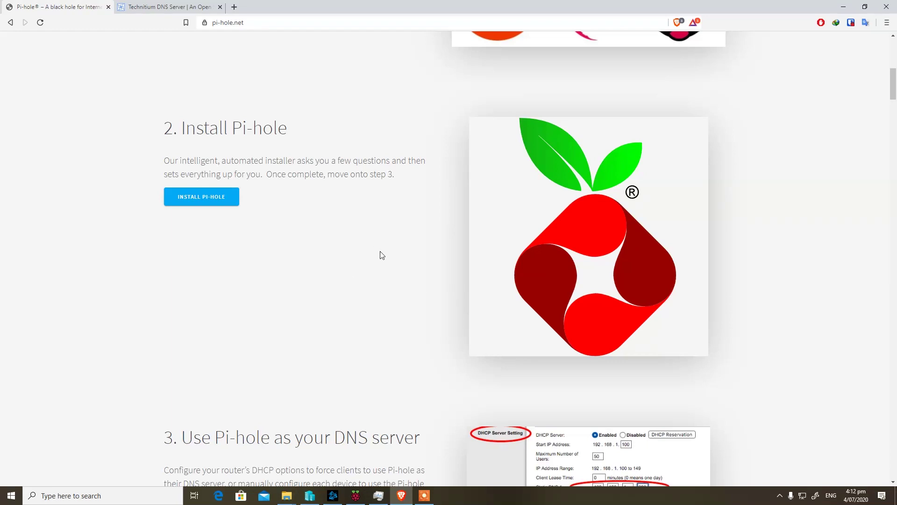
scroll(381, 254, up, 2)
scroll(301, 153, down, 3)
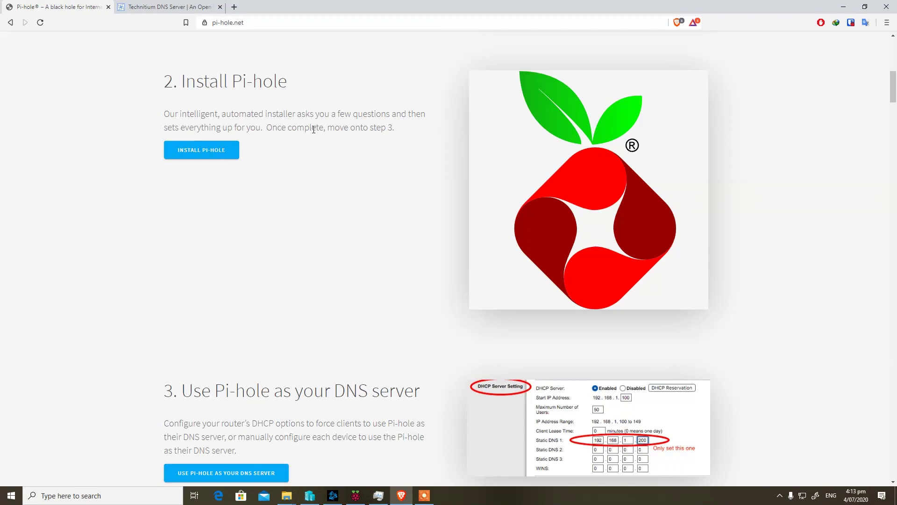
scroll(383, 206, up, 2)
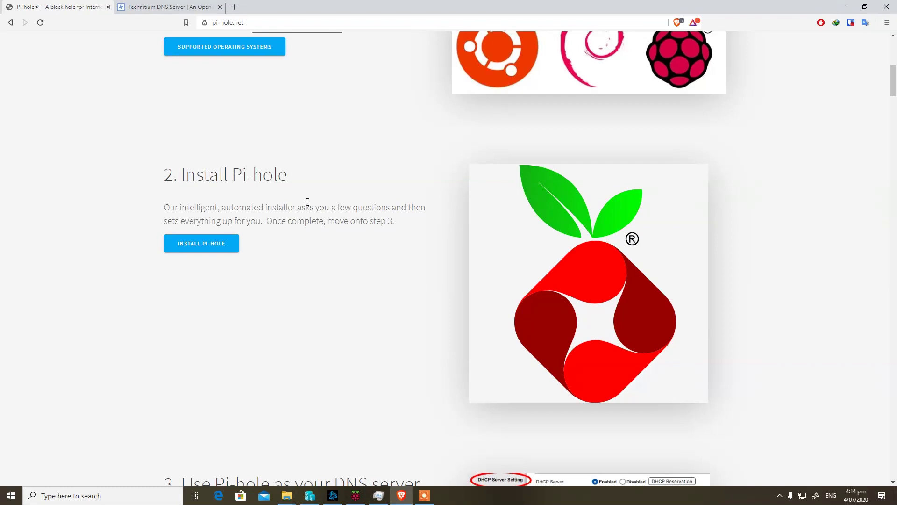
scroll(313, 202, up, 2)
scroll(314, 222, down, 4)
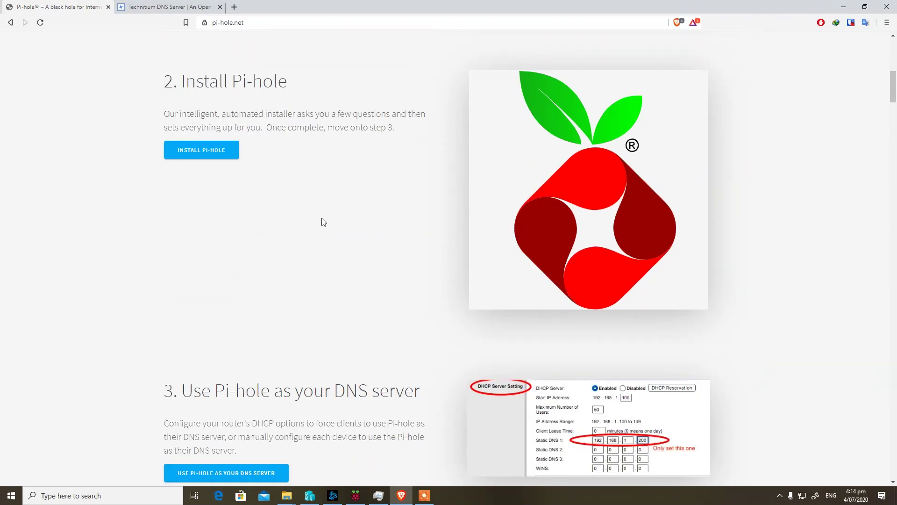
scroll(324, 222, down, 4)
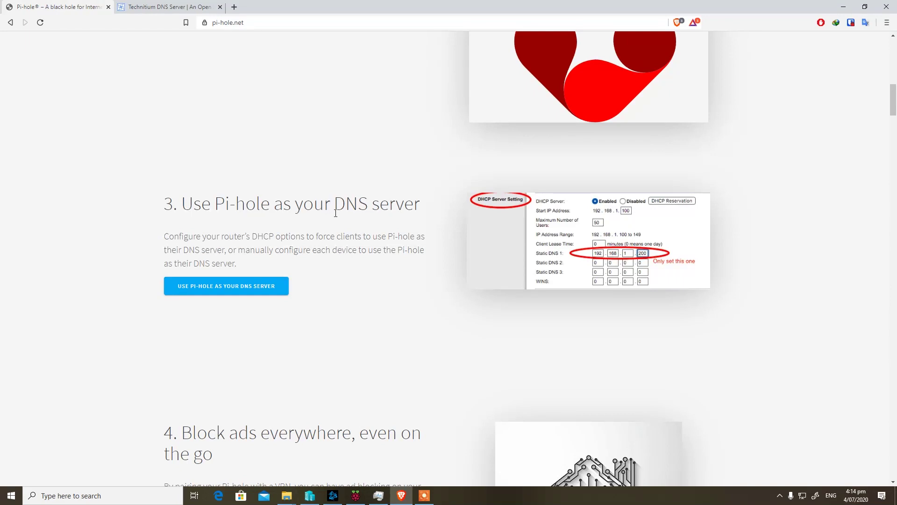
Return to the Technitium DNS Server page and expand its Download Now options.
key(ctrl+Tab)
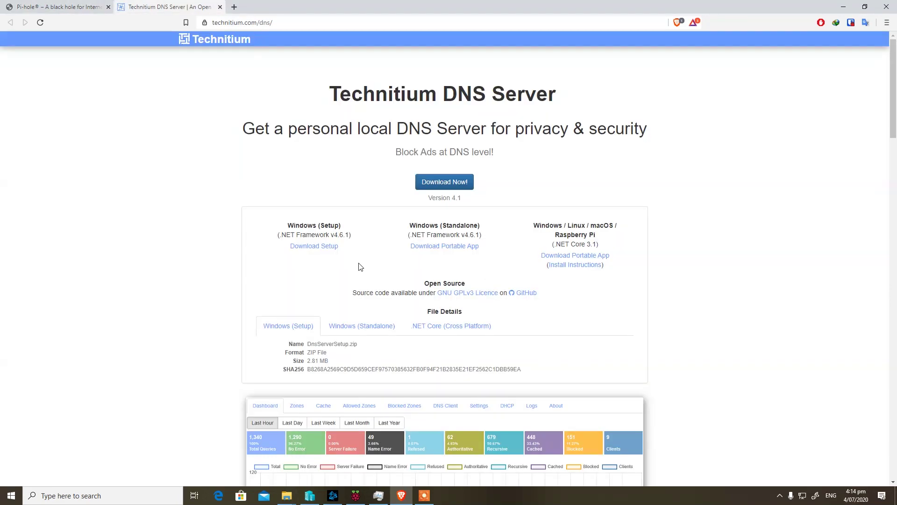
scroll(360, 267, down, 9)
scroll(359, 267, down, 6)
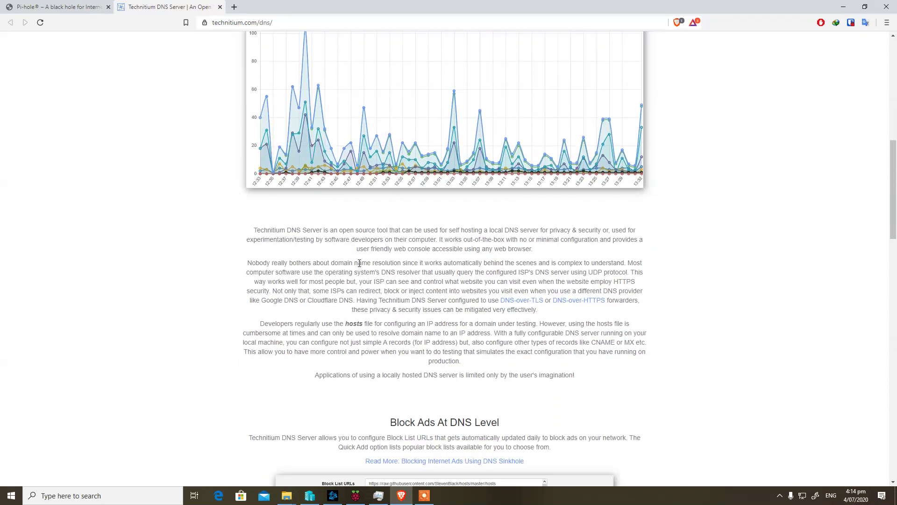
scroll(463, 274, down, 9)
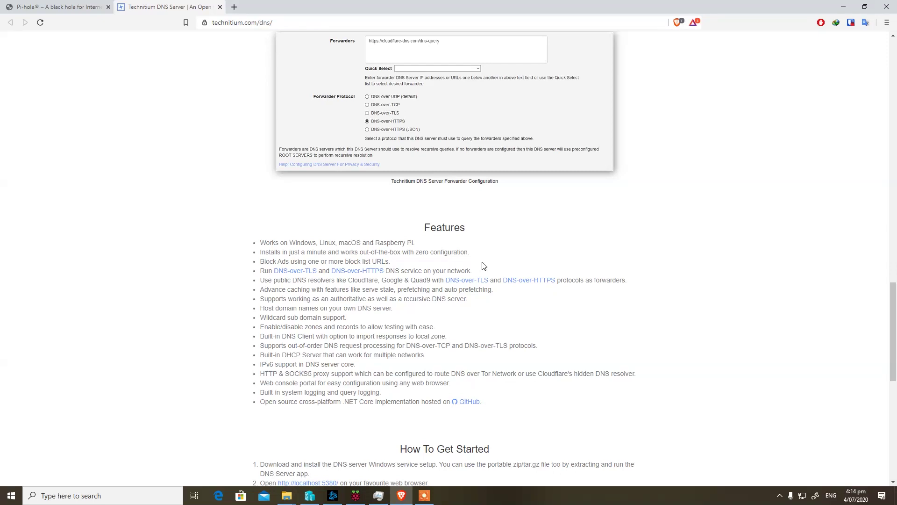
scroll(490, 272, up, 20)
click(442, 187)
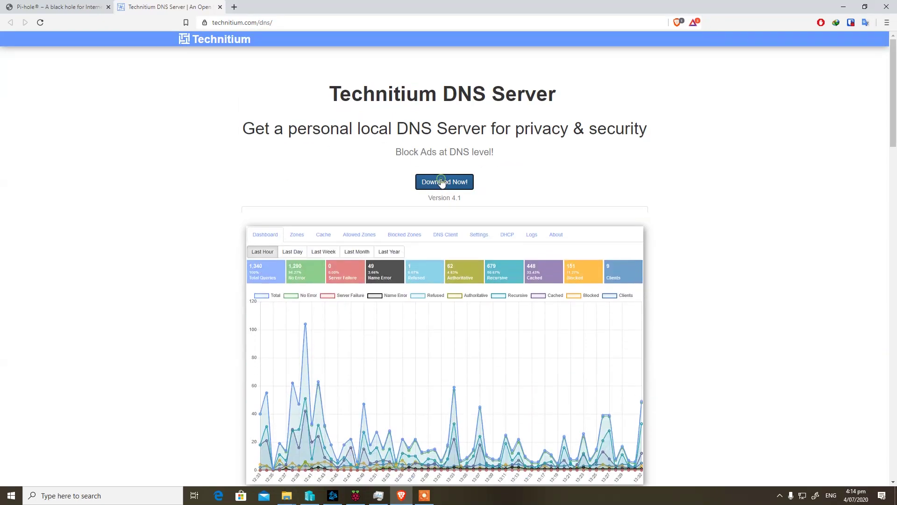
click(461, 187)
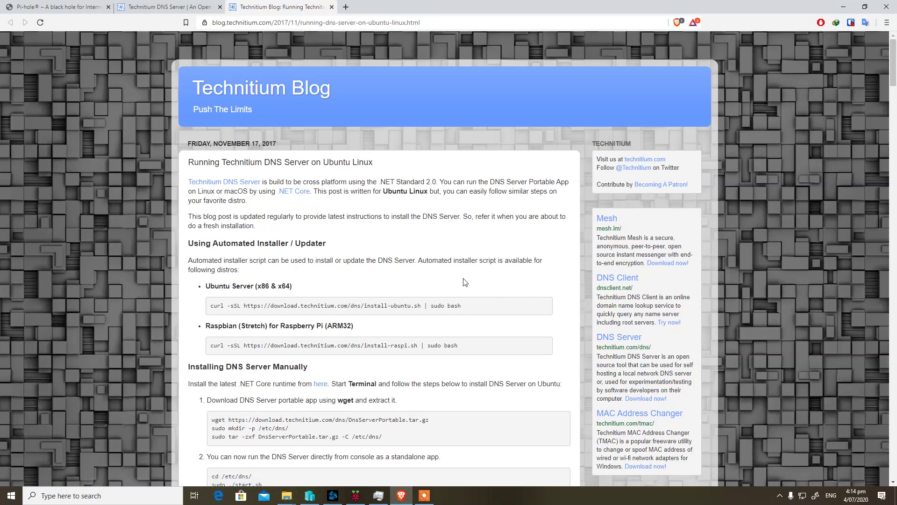
Select the Ubuntu curl install command, then go back to the product page's dashboard image.
drag(212, 307, 502, 313)
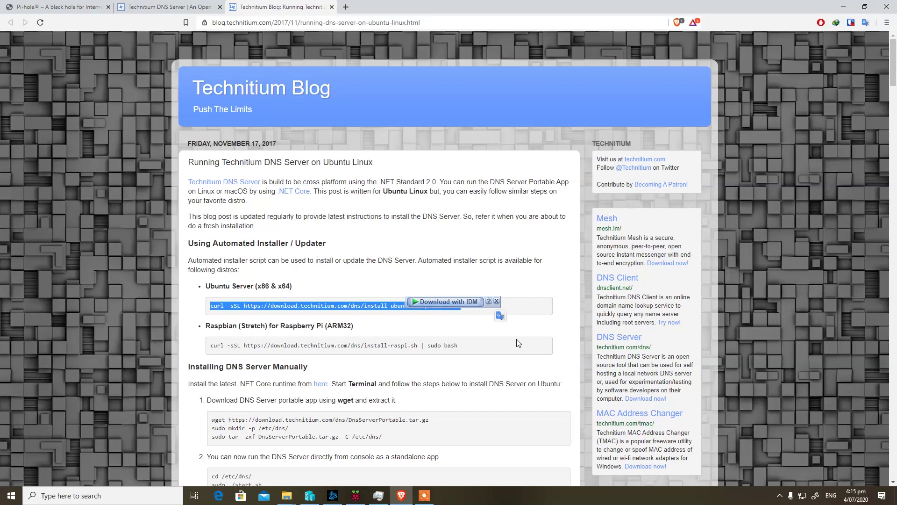
click(457, 346)
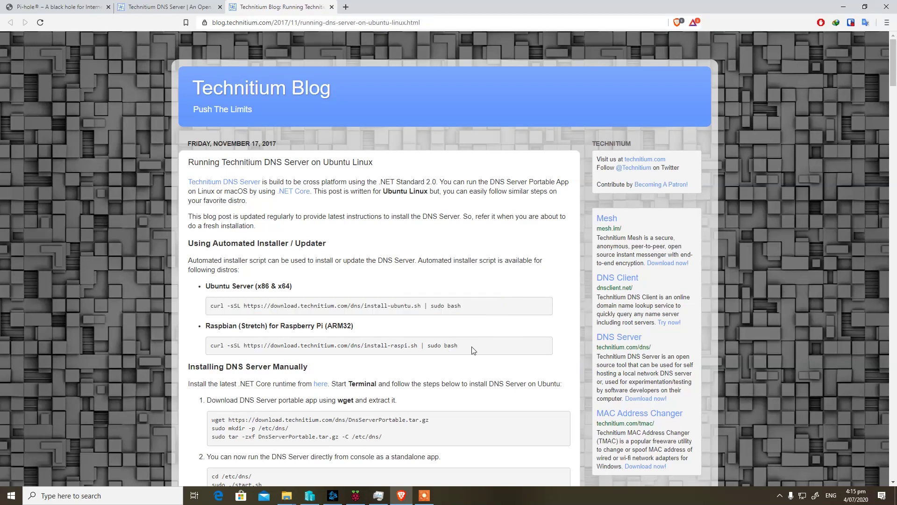
click(156, 4)
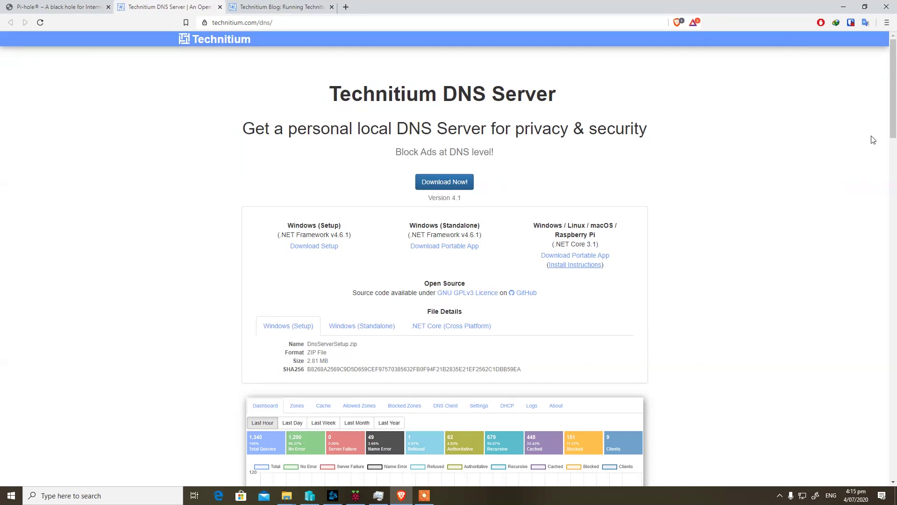
drag(886, 115, 884, 184)
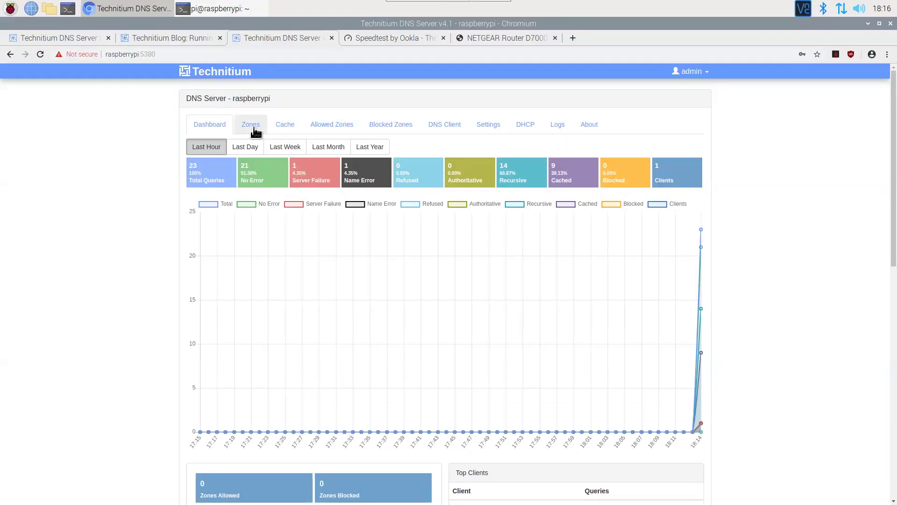
Open the Zones tab in the raspberrypi web console.
click(253, 127)
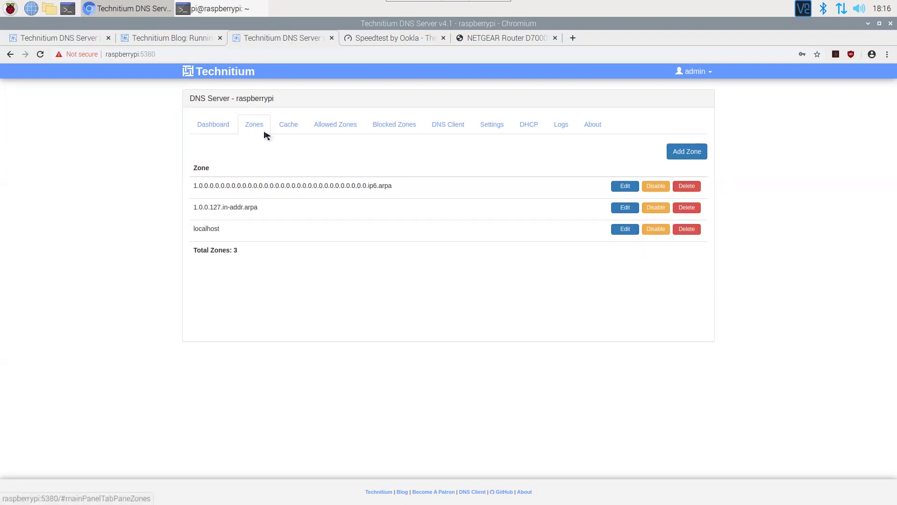
Add a new zone named nerdytechtips.com.
click(693, 157)
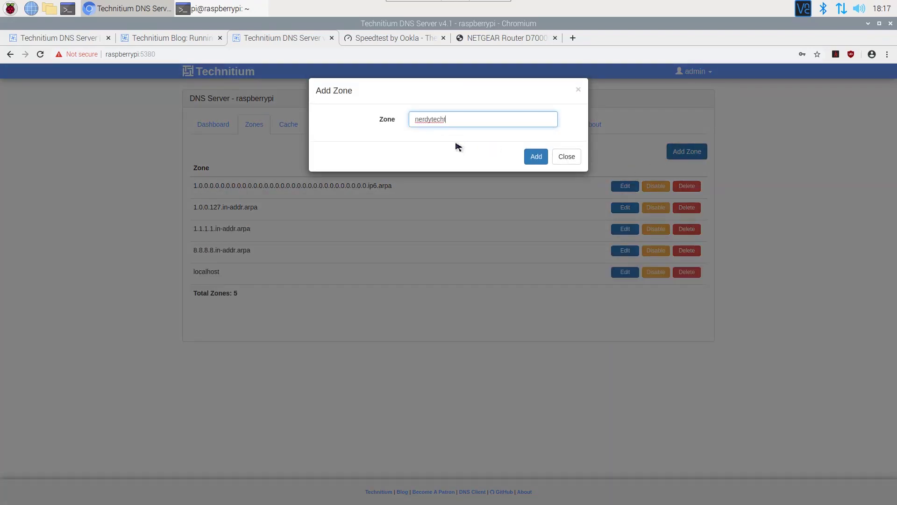
text(ips.com)
click(535, 165)
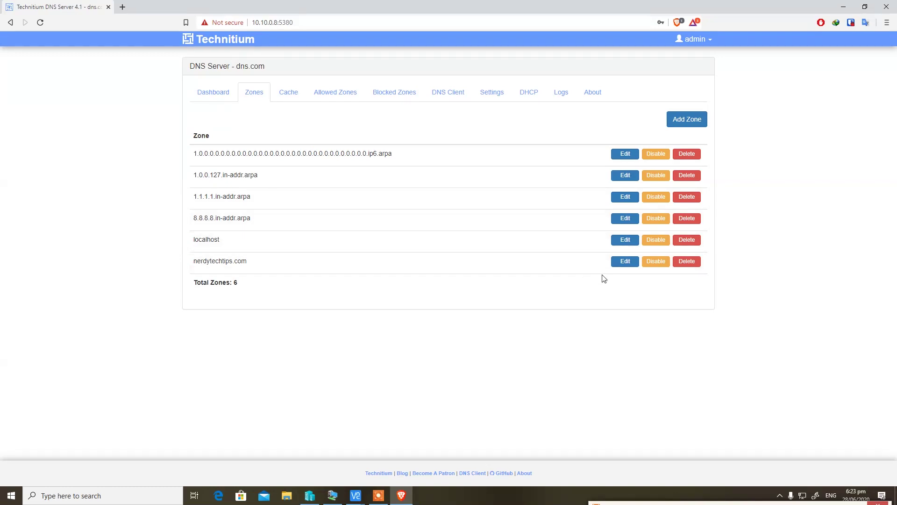
Open the nerdytechtips.com zone to view its default NS and SOA records.
click(626, 261)
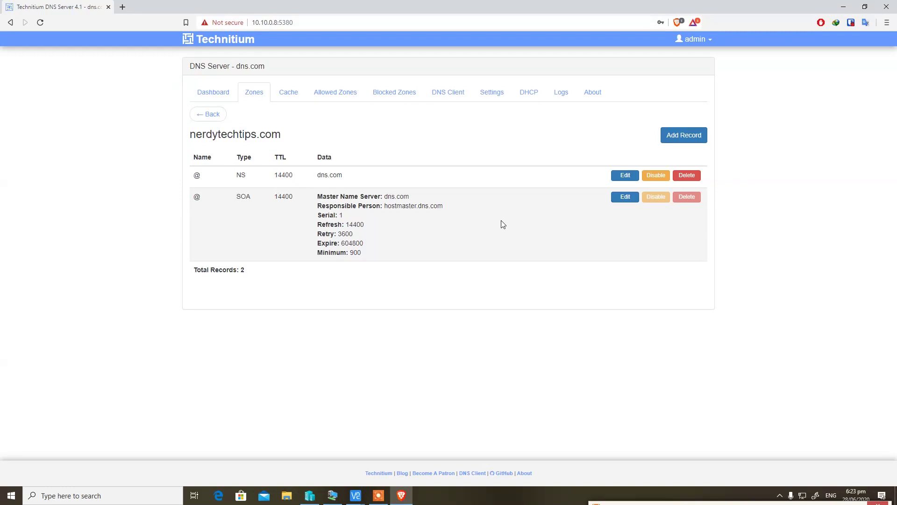
Add an A record named nerdytechtips.com pointing to 10.10.0.4.
click(677, 141)
click(437, 107)
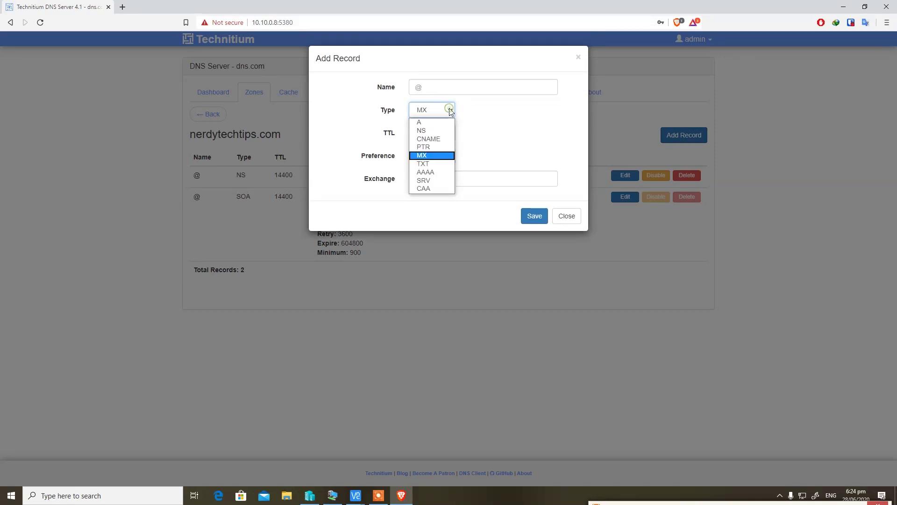
click(432, 120)
click(433, 86)
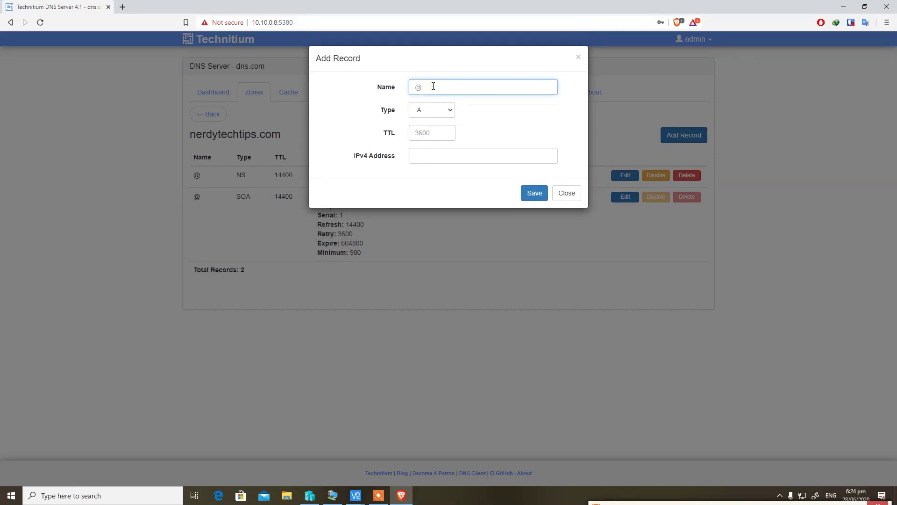
text(nerdytechtips.com)
click(453, 154)
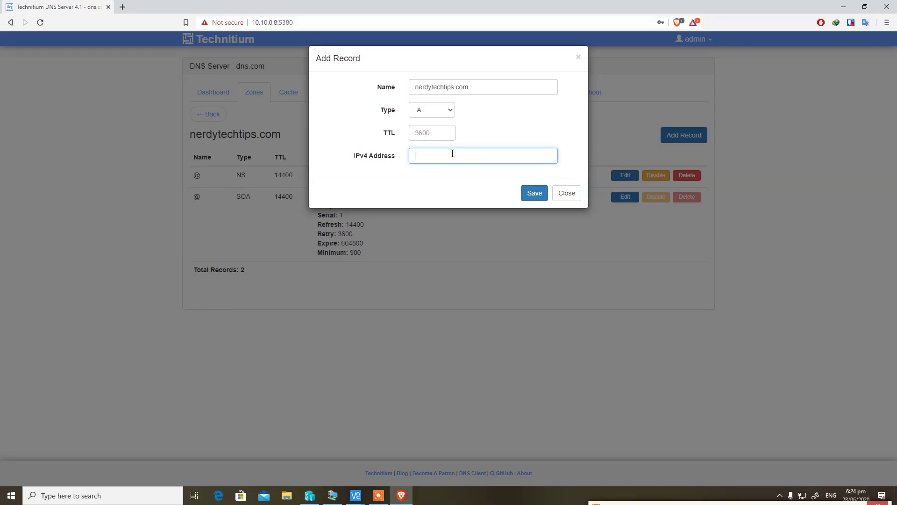
text(10.10.0.4)
click(536, 193)
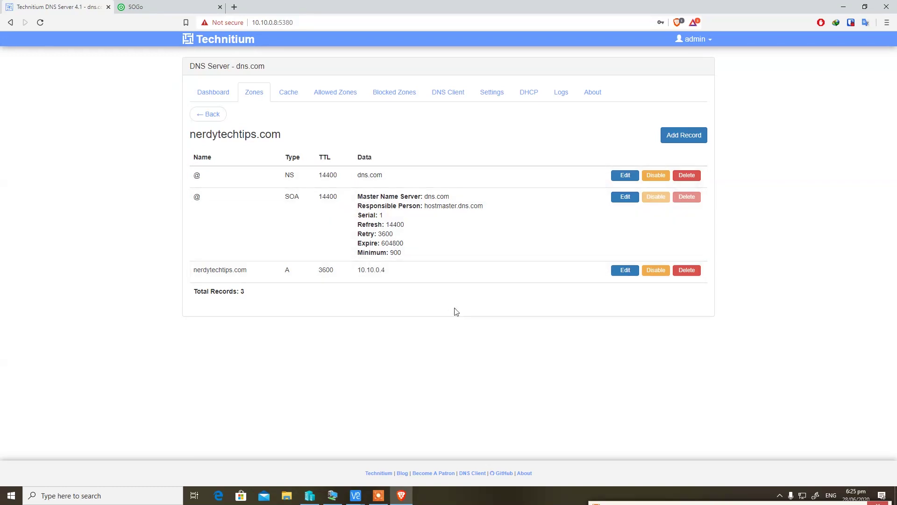
Start a new MX record in the zone with a TTL of 3600.
click(684, 136)
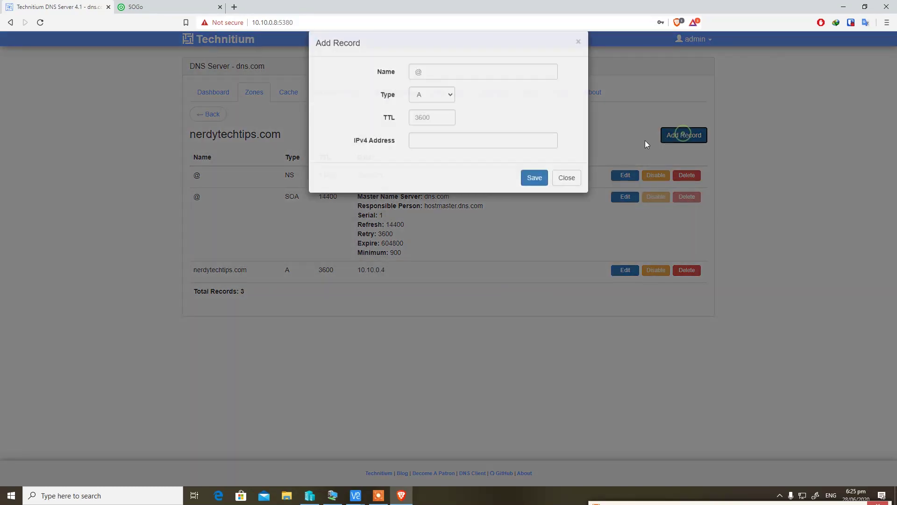
click(454, 85)
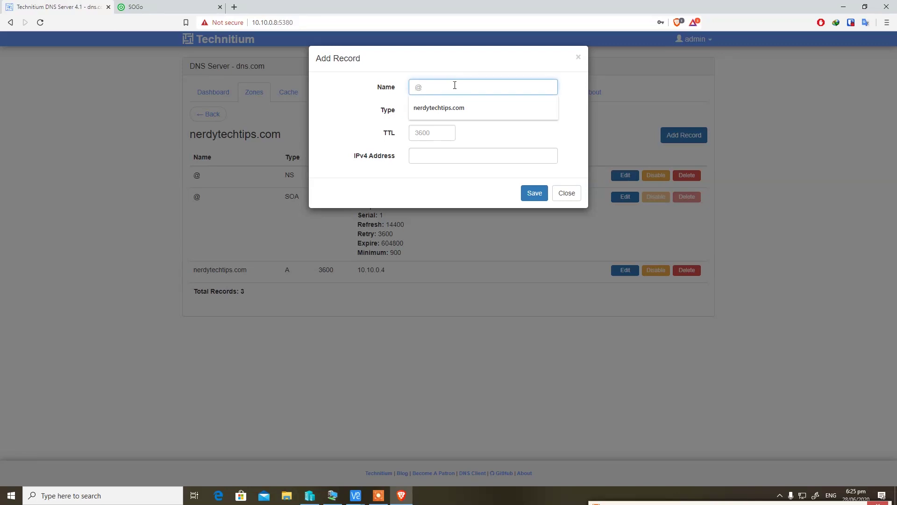
click(487, 133)
click(449, 111)
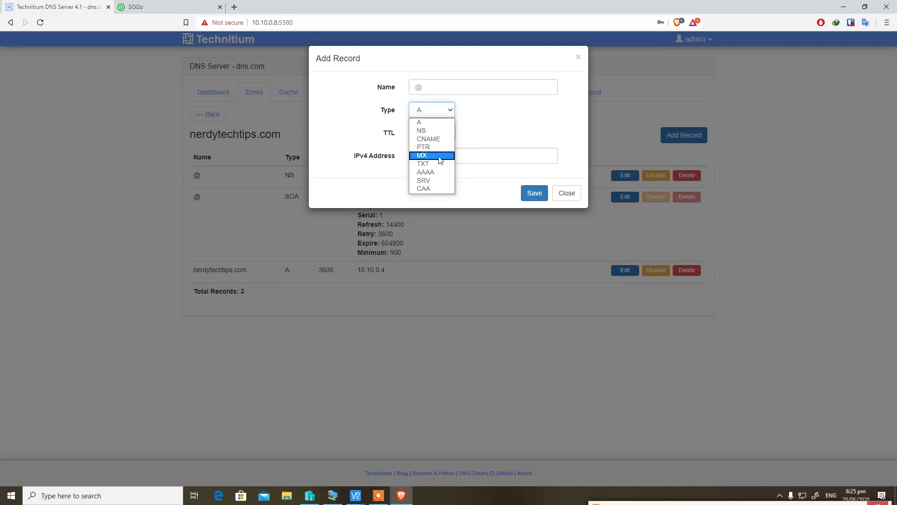
click(440, 157)
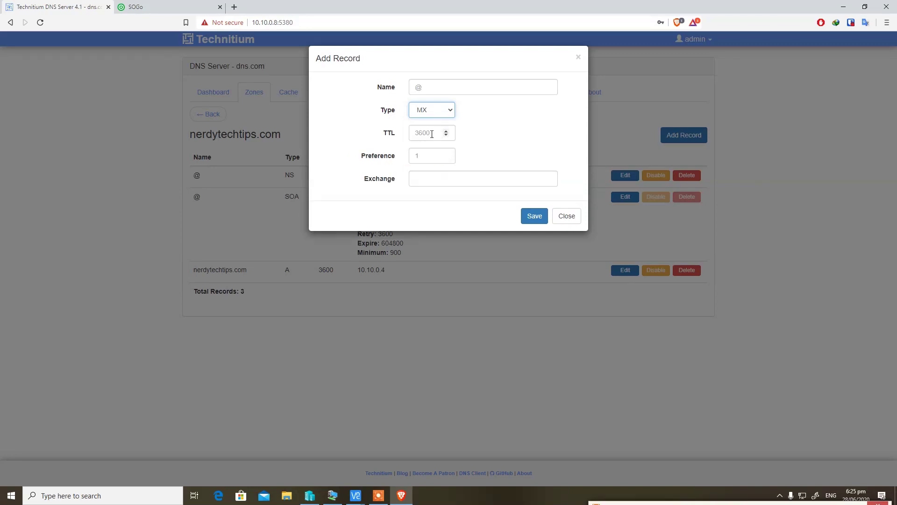
click(431, 134)
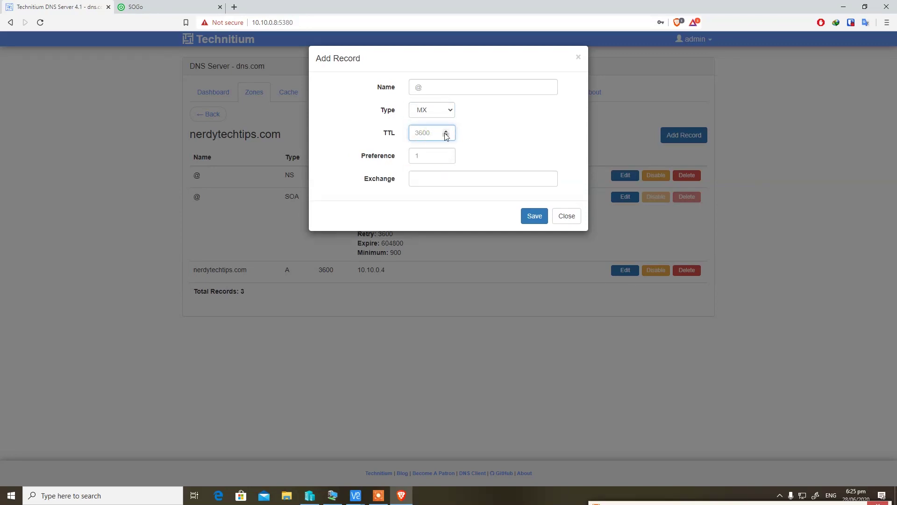
text(3600)
Name the MX record 'mail', fill in the exchange as 10.10.0.4, and save it.
click(427, 150)
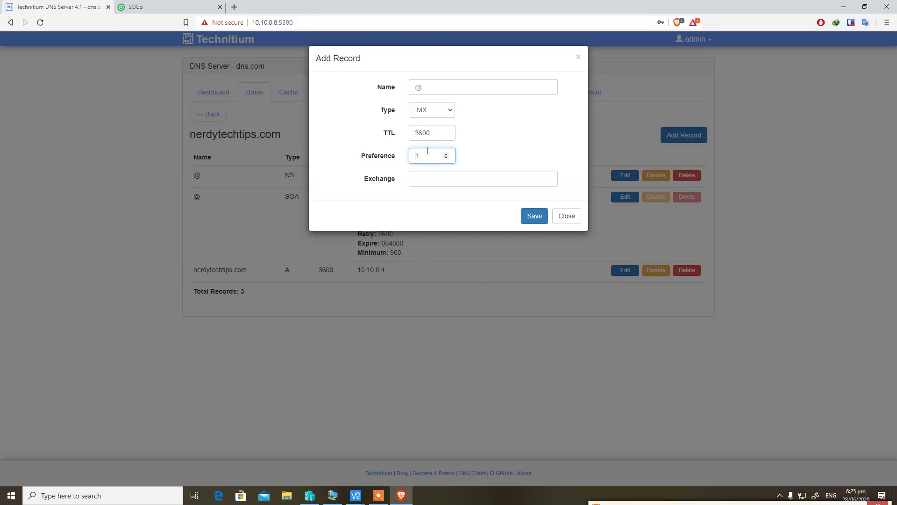
click(420, 86)
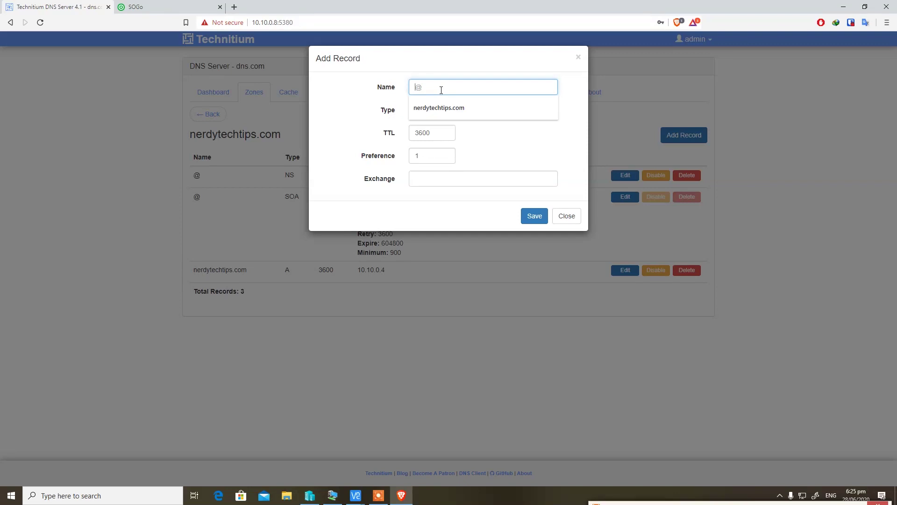
text(mail)
key(Return)
text(10.10.0.4)
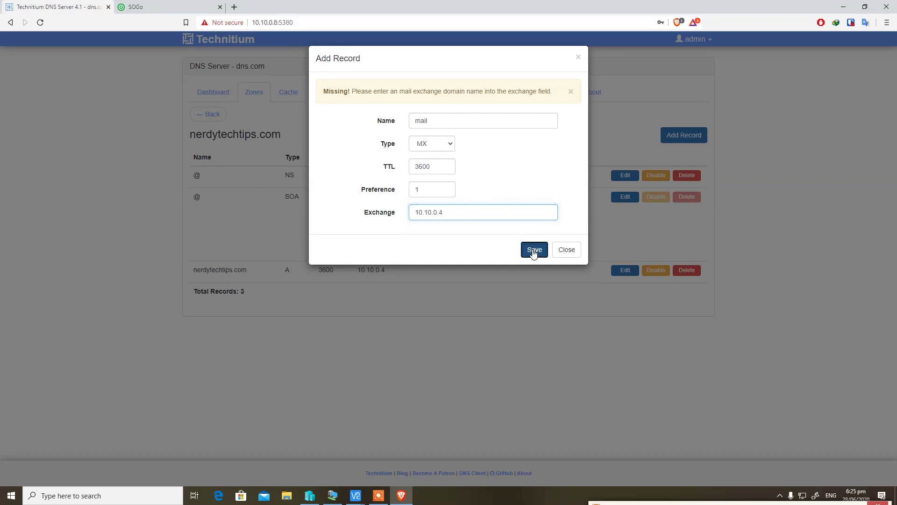
click(531, 249)
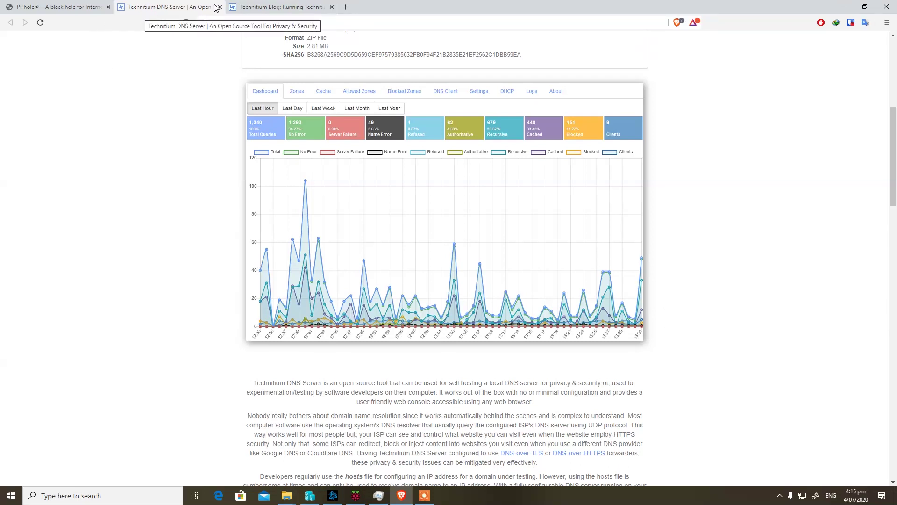
click(273, 7)
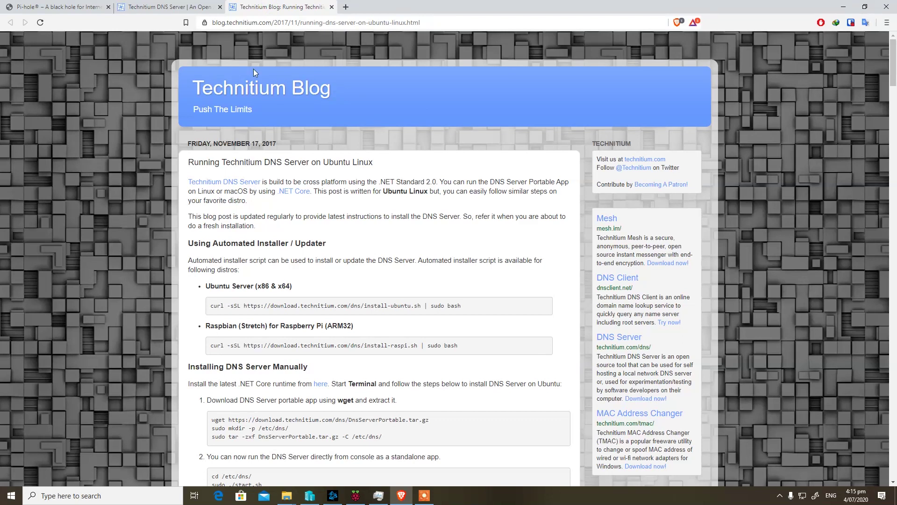
click(39, 10)
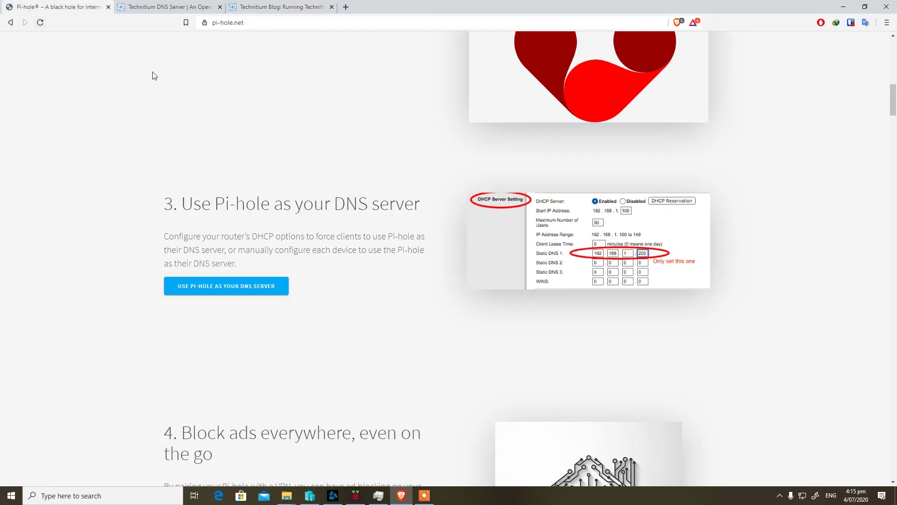
click(142, 10)
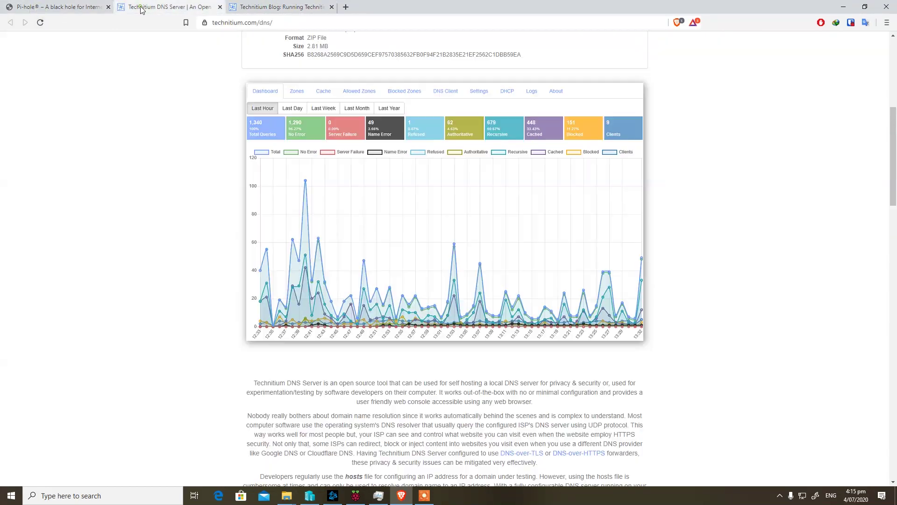
scroll(392, 290, up, 5)
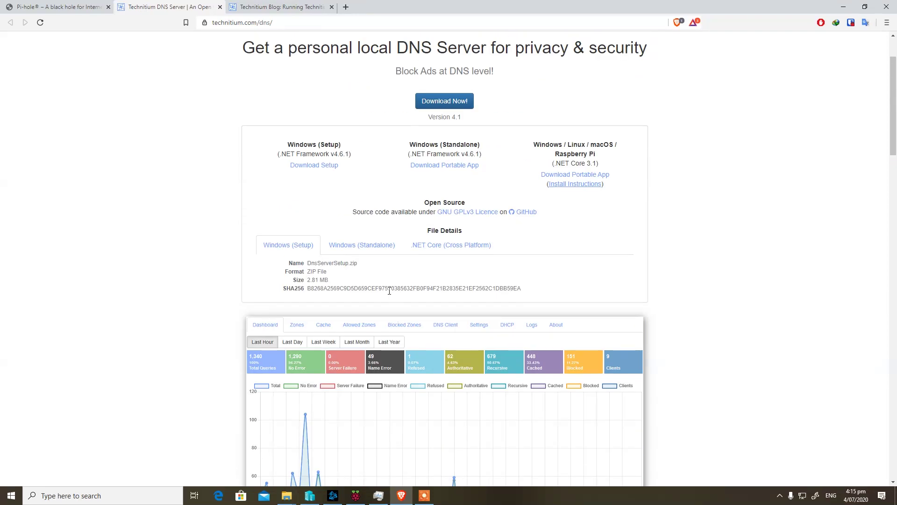